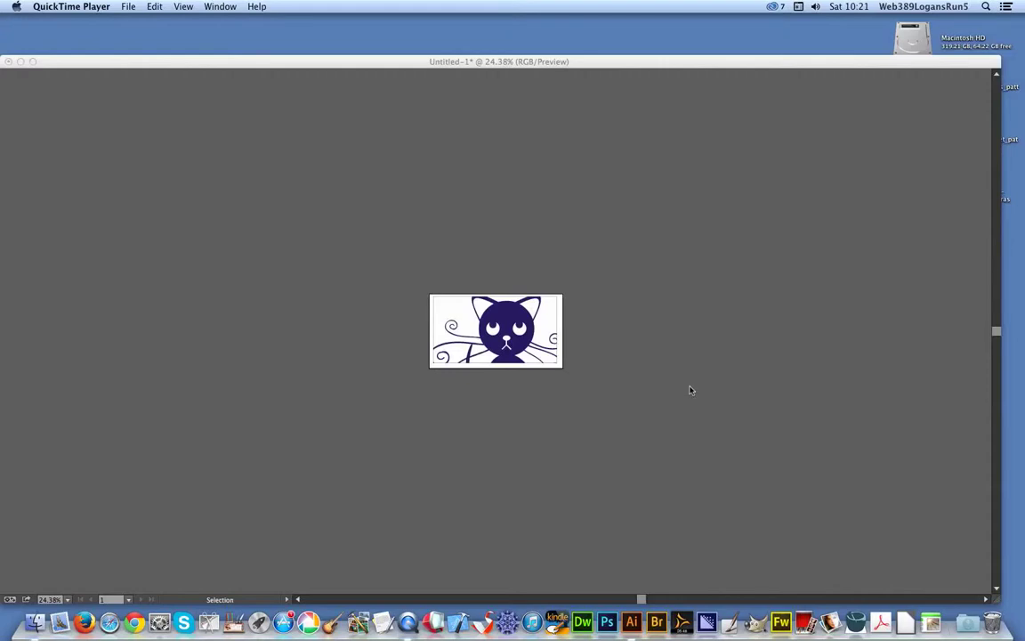
# - Bring Illustrator forward and select the cat artwork
pyautogui.click(307, 68)
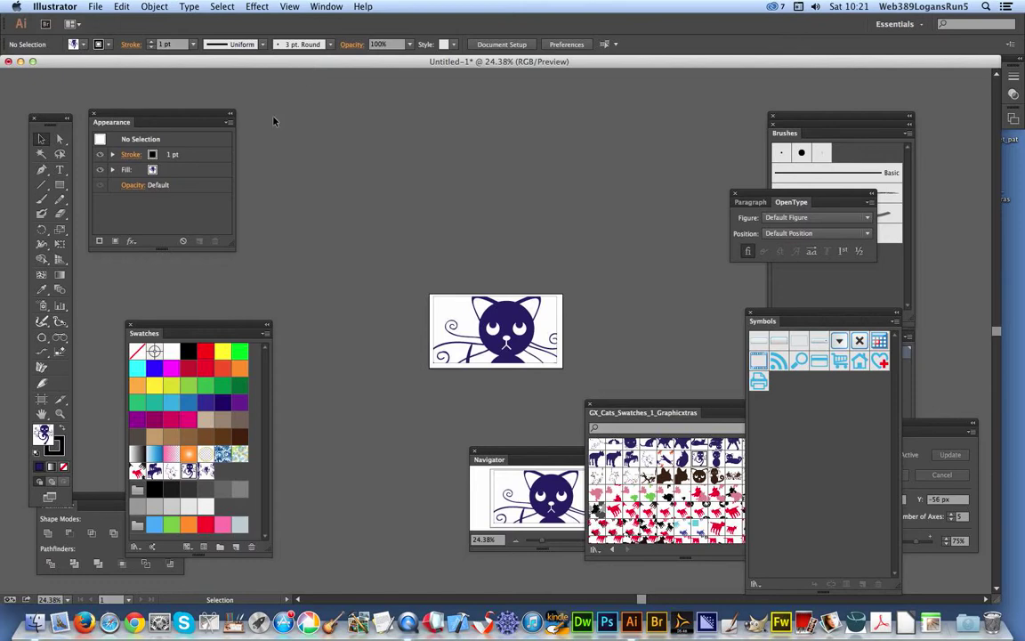
pyautogui.click(510, 333)
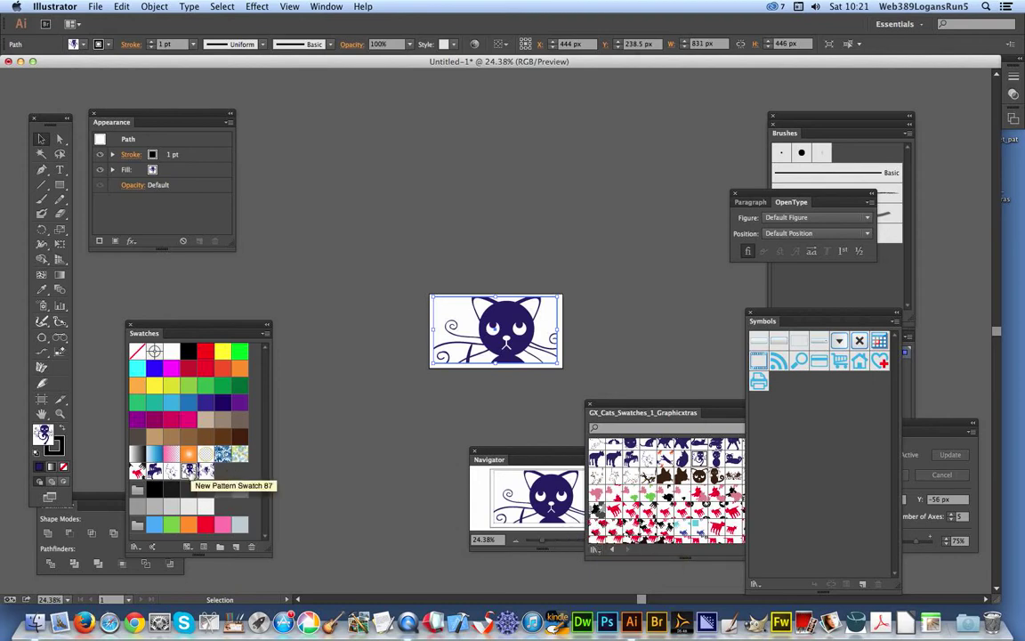
# - Open New Pattern Swatch 87 for editing and set its tile type to Brick by Row
pyautogui.doubleClick(190, 472)
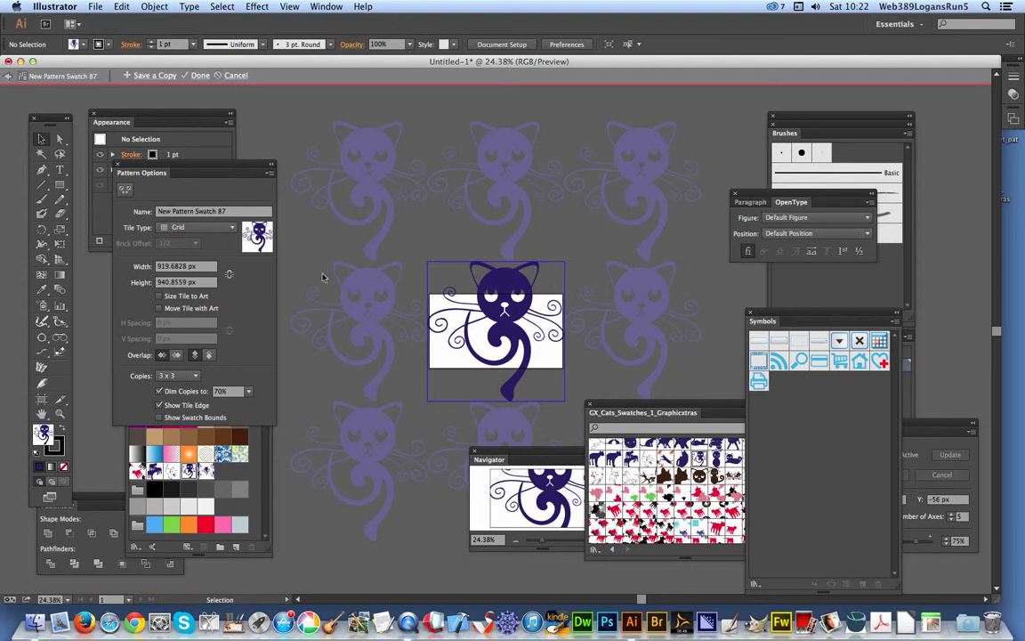
pyautogui.click(504, 301)
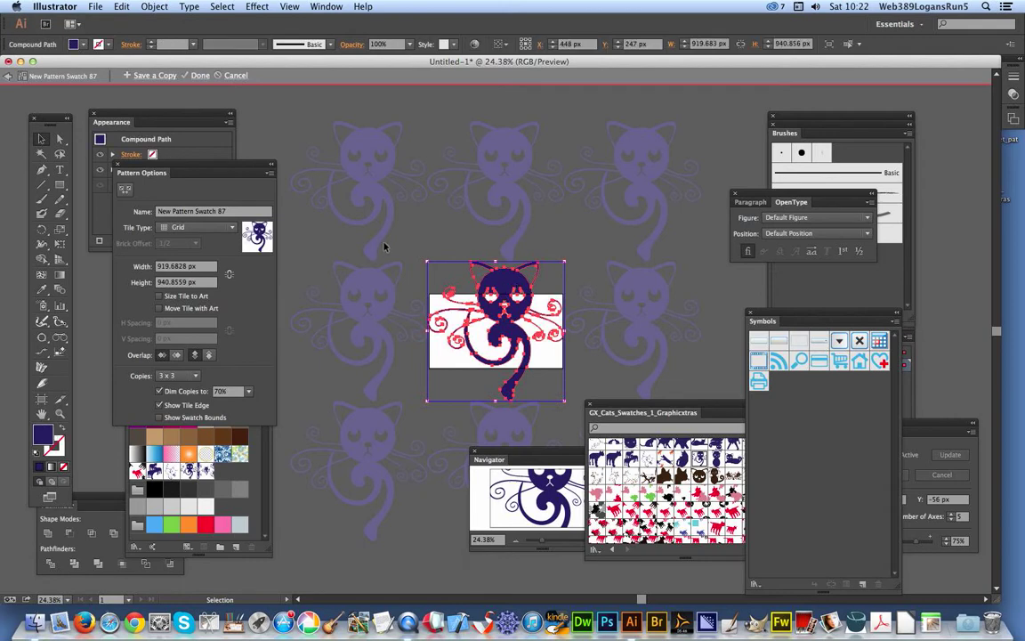
pyautogui.click(187, 228)
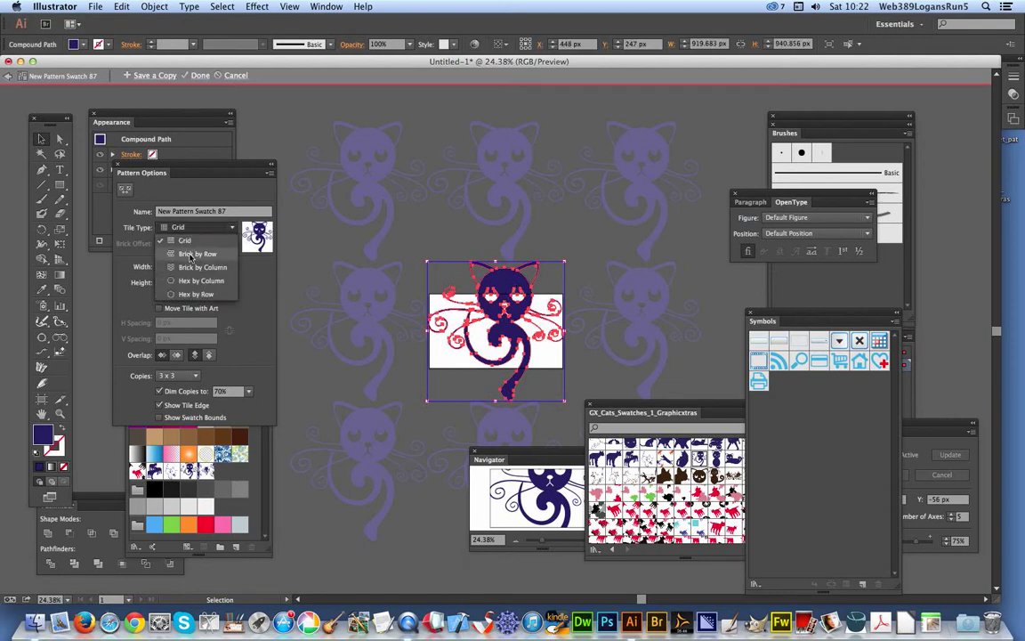
pyautogui.click(189, 255)
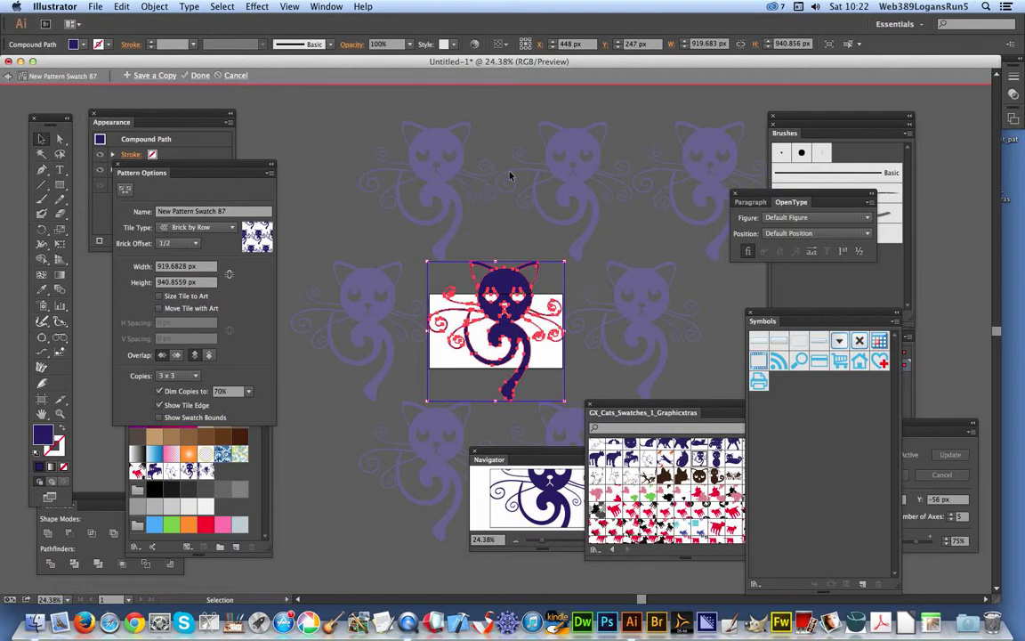
# - Try a 1/4 brick offset, then settle on 1/3
pyautogui.click(182, 243)
pyautogui.click(177, 258)
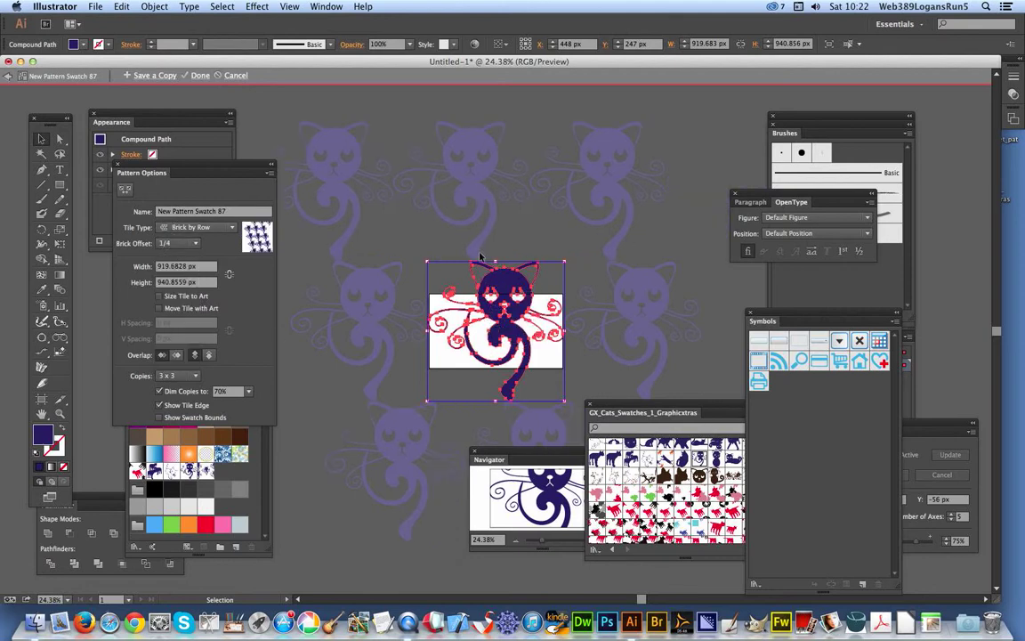
pyautogui.click(182, 243)
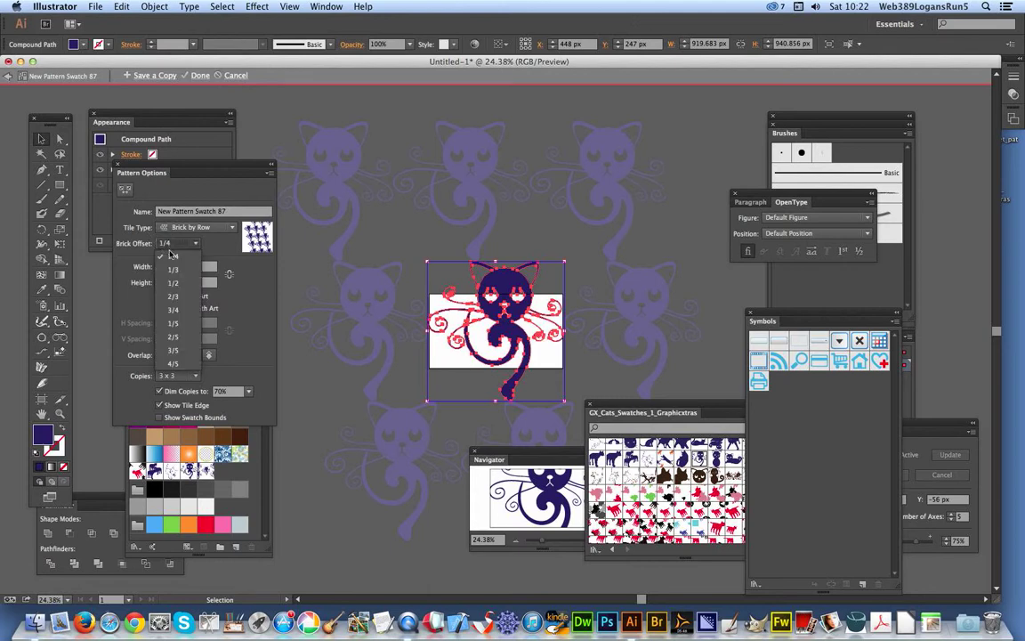
pyautogui.click(173, 229)
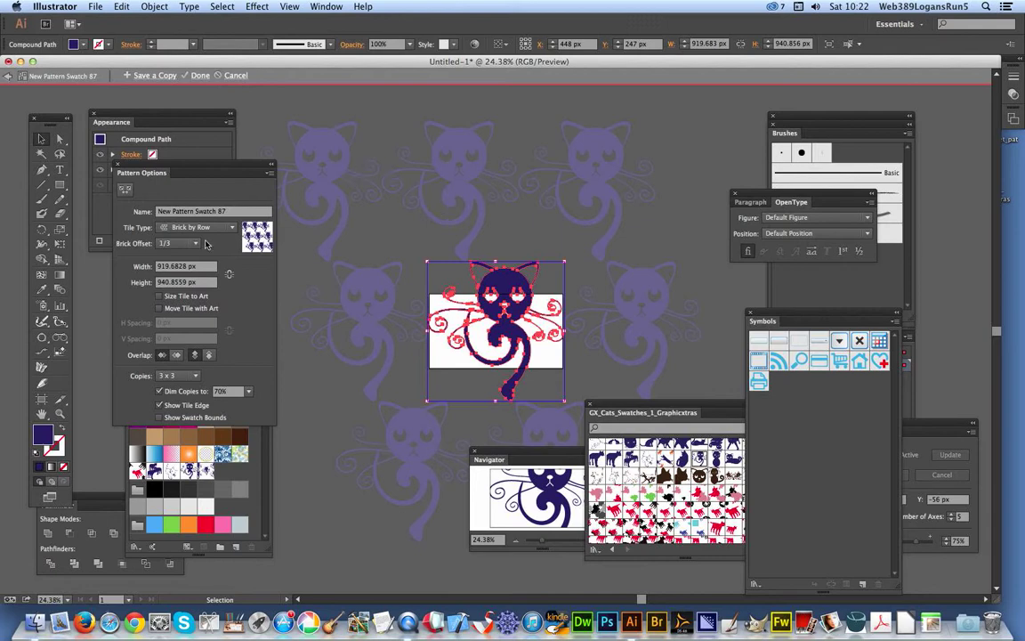
pyautogui.click(178, 242)
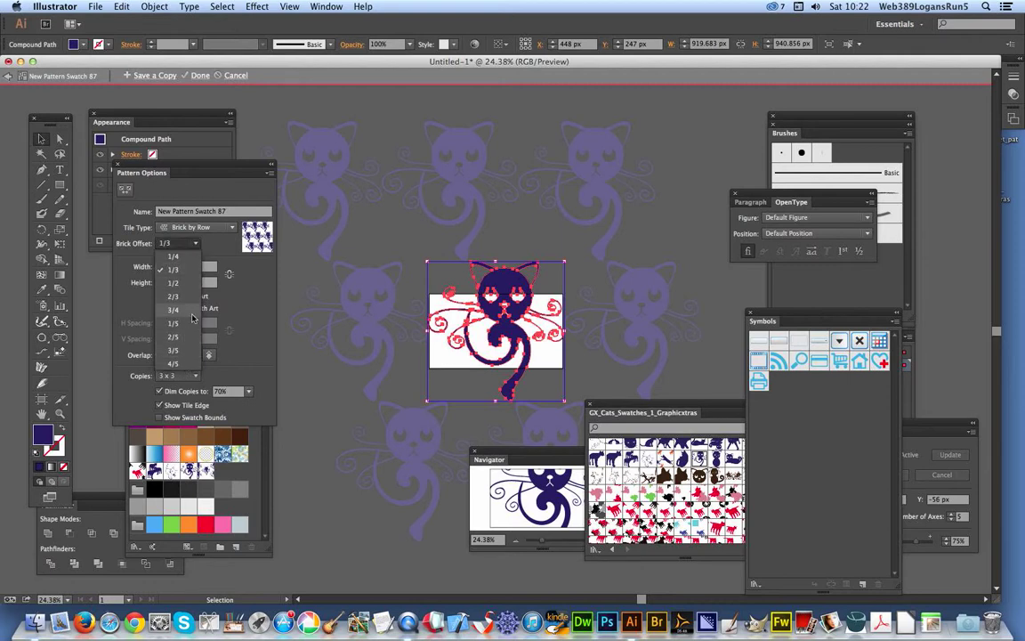
pyautogui.click(261, 300)
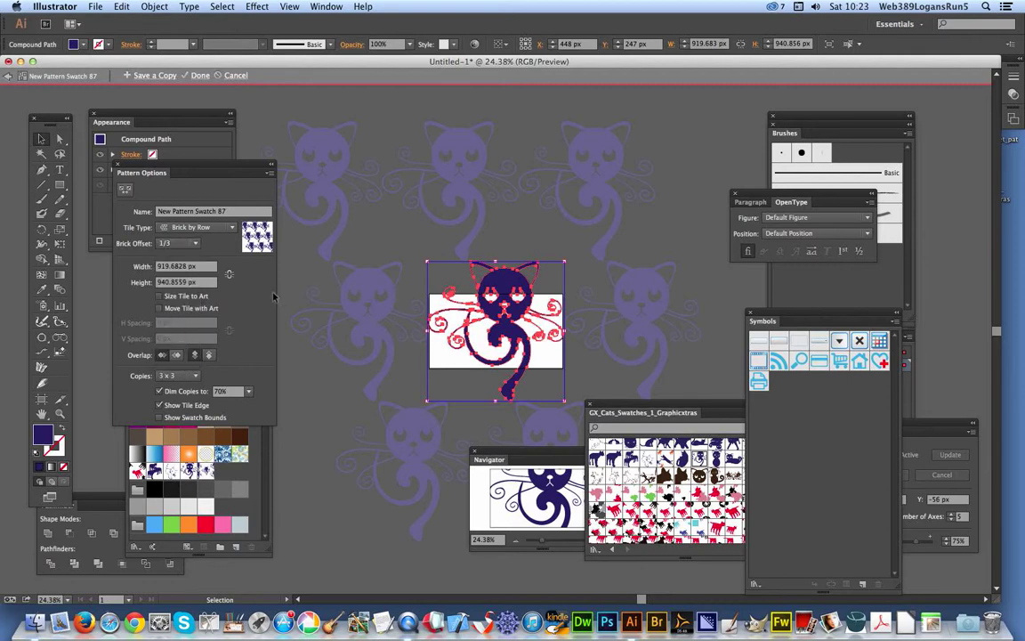
# - Switch tiles to Brick by Column, trying offsets 1/2 and 1/3 before choosing 1/4
pyautogui.click(201, 231)
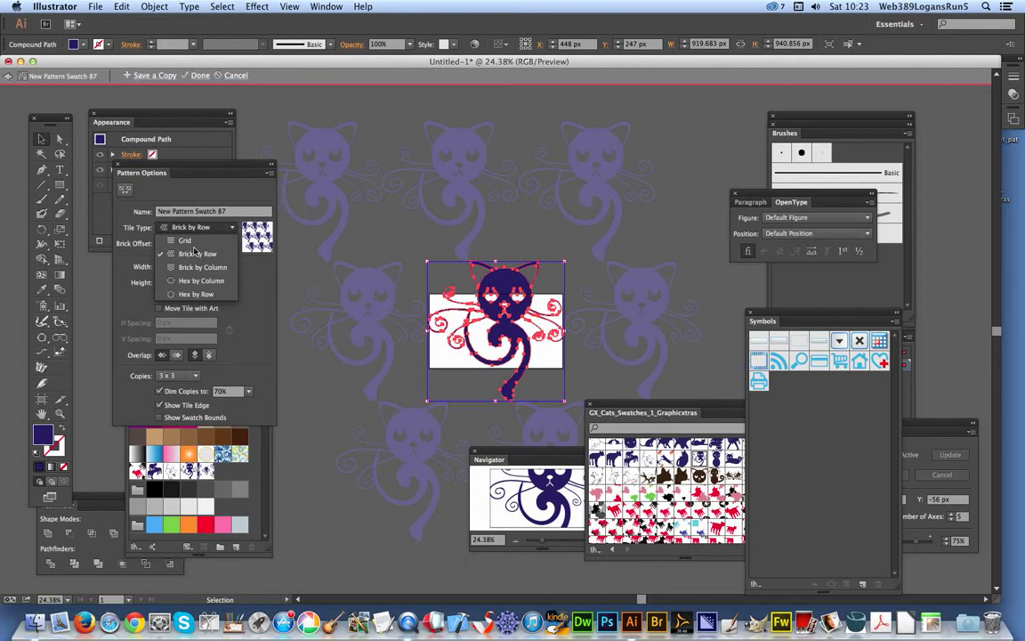
pyautogui.click(194, 269)
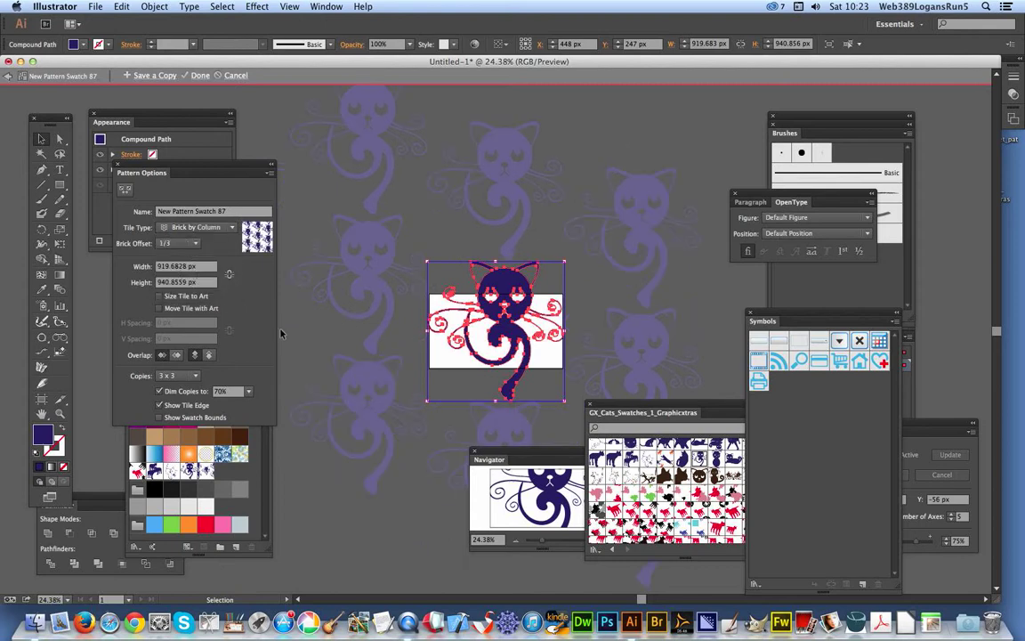
pyautogui.click(183, 245)
pyautogui.click(173, 282)
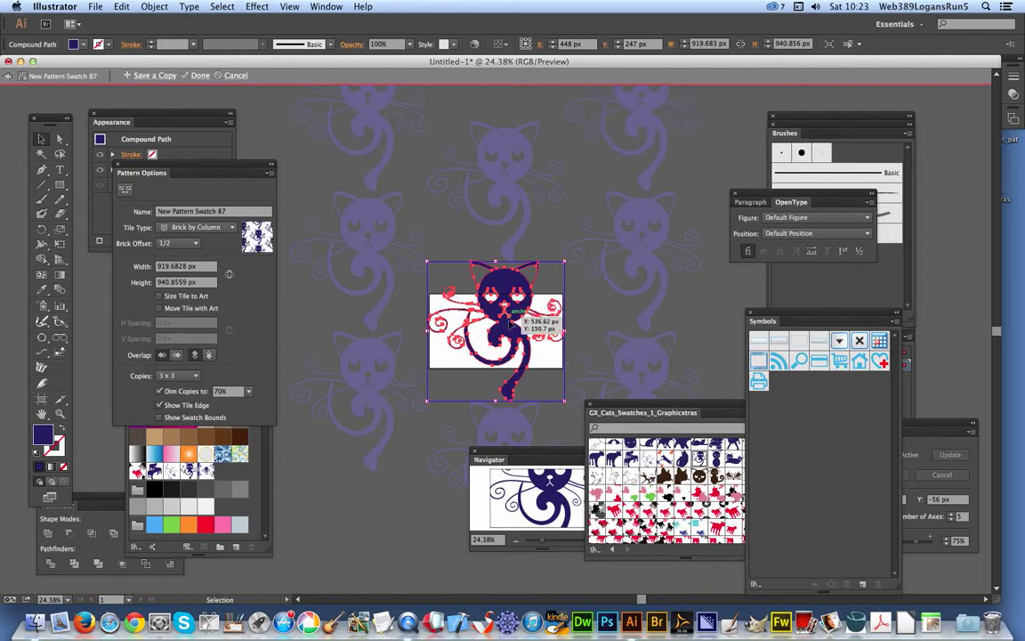
pyautogui.click(182, 244)
pyautogui.click(173, 270)
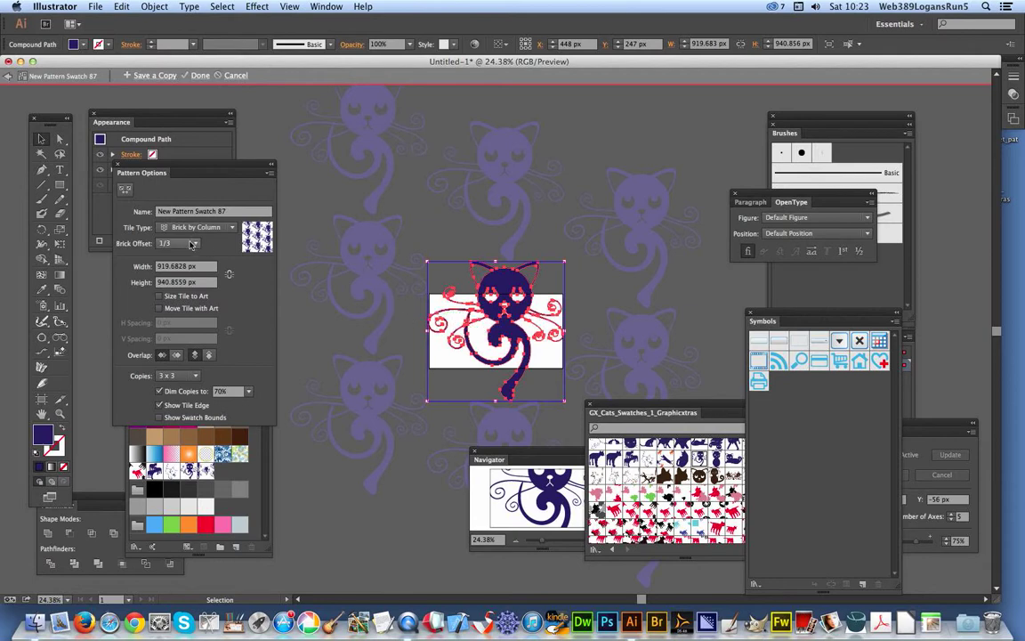
pyautogui.click(182, 243)
pyautogui.click(178, 230)
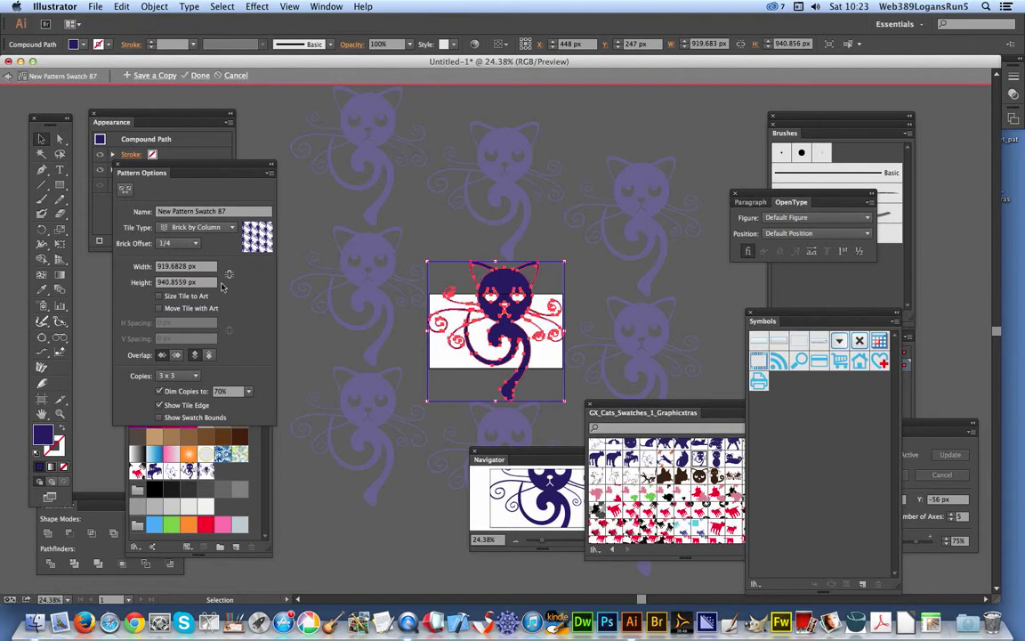
# - Set the tile width and height to 300 px, then to 1000 px
pyautogui.click(136, 273)
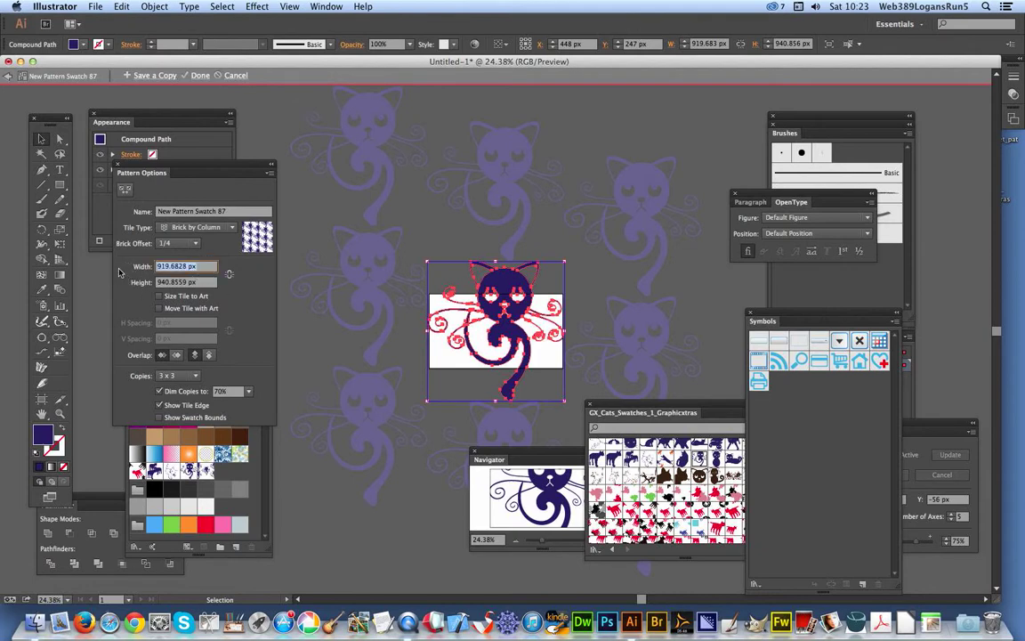
pyautogui.write('300')
pyautogui.press('Tab')
pyautogui.write('300')
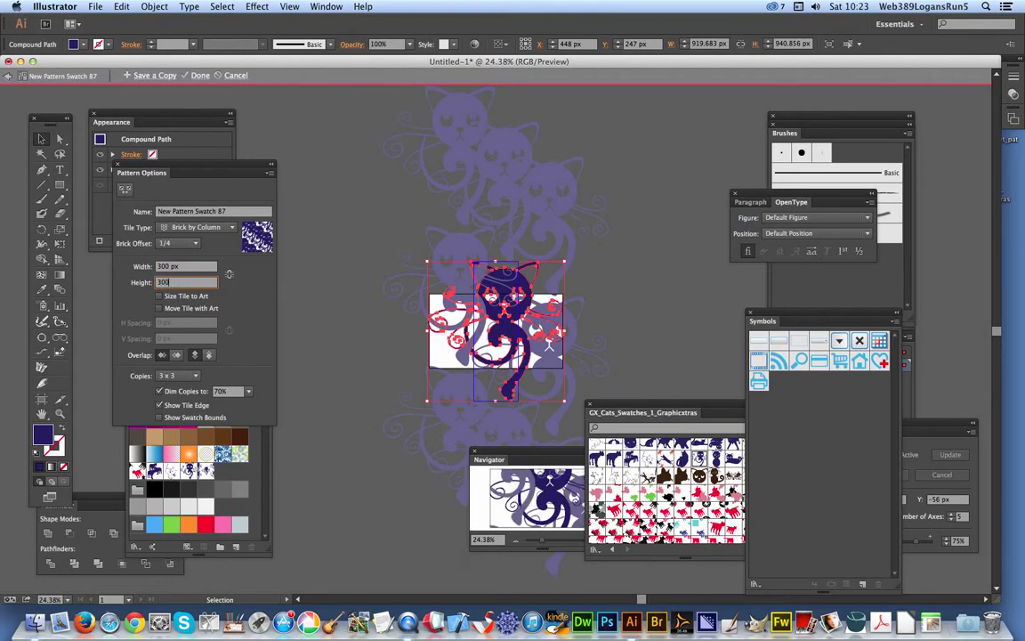
pyautogui.press('Tab')
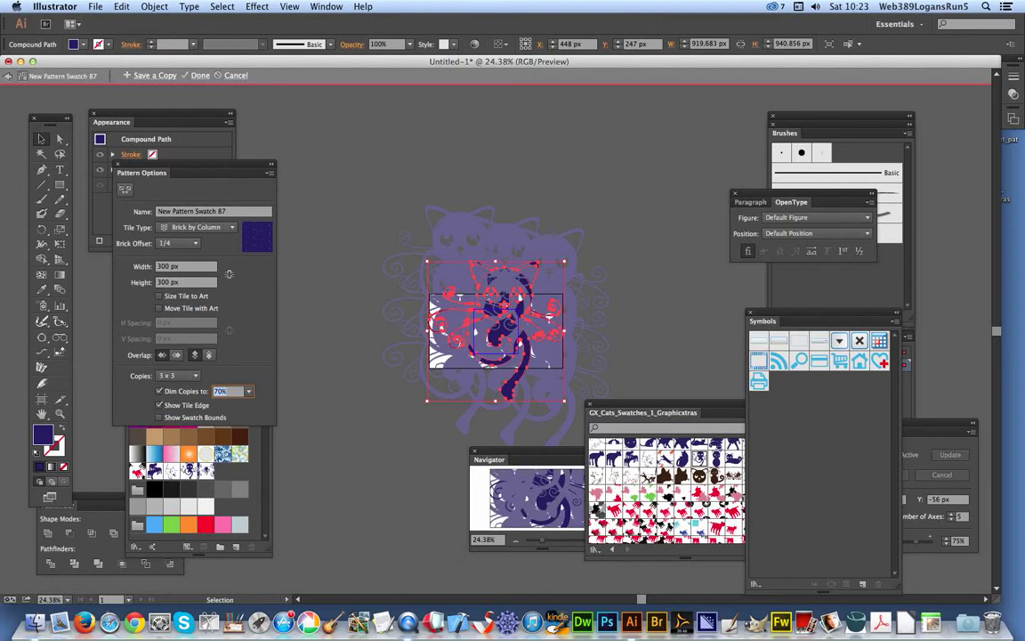
pyautogui.click(184, 267)
pyautogui.write('1000')
pyautogui.press('Tab')
pyautogui.write('1000')
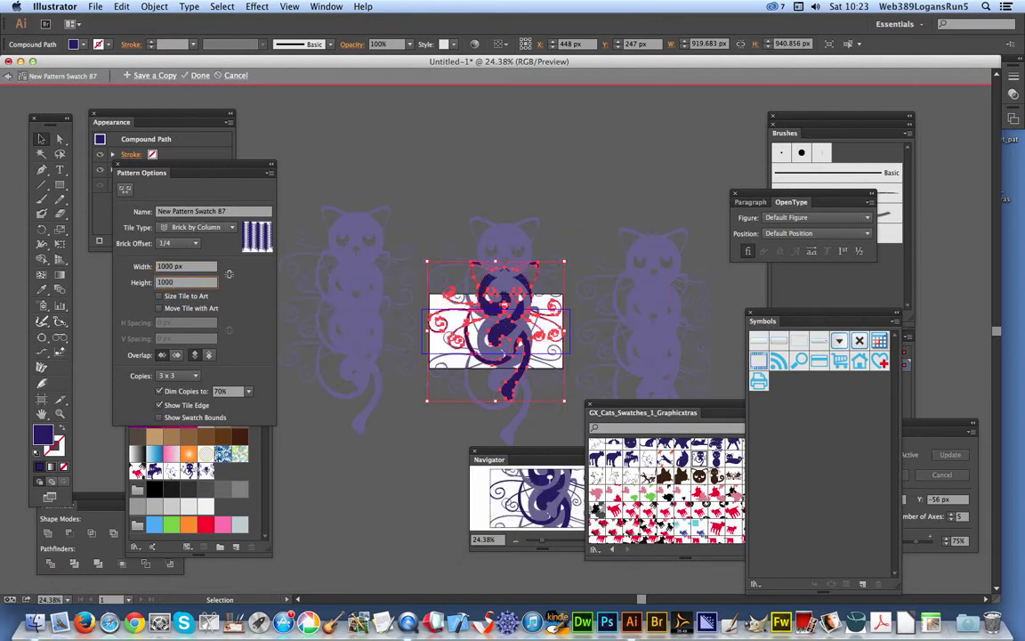
pyautogui.press('Tab')
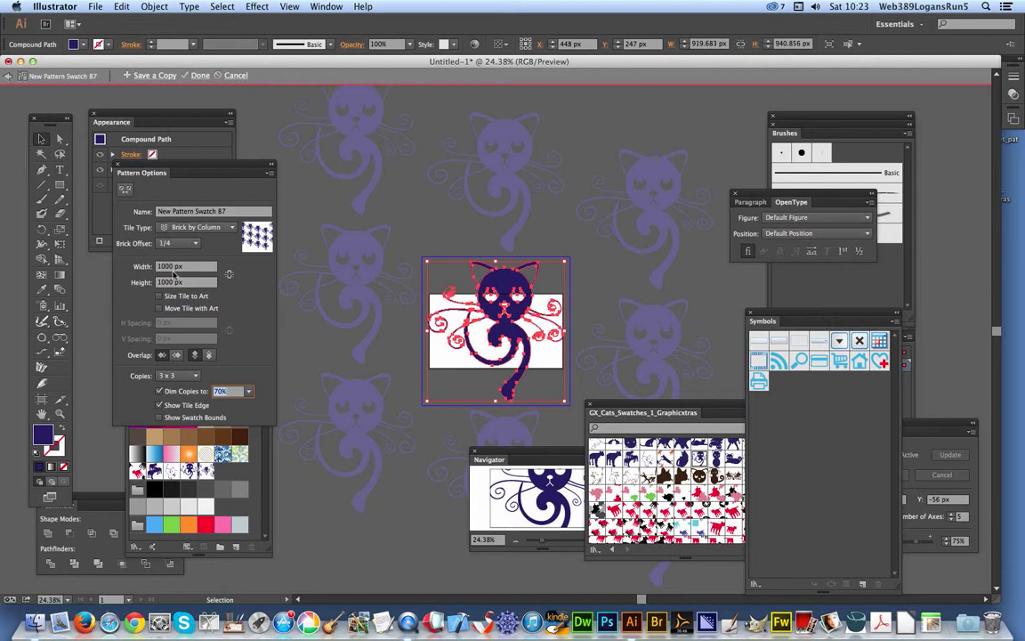
# - Try a 2000 px by 2000 px tile, then return both dimensions to 1000 px
pyautogui.moveTo(210, 266); pyautogui.dragTo(136, 267)
pyautogui.write('2000')
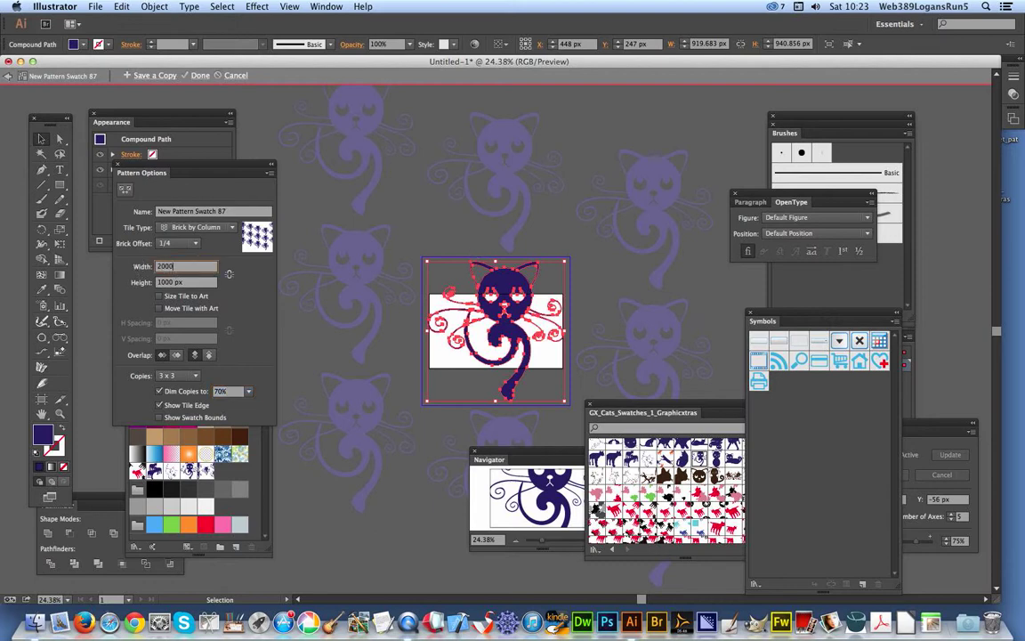
pyautogui.press('Tab')
pyautogui.write('2000')
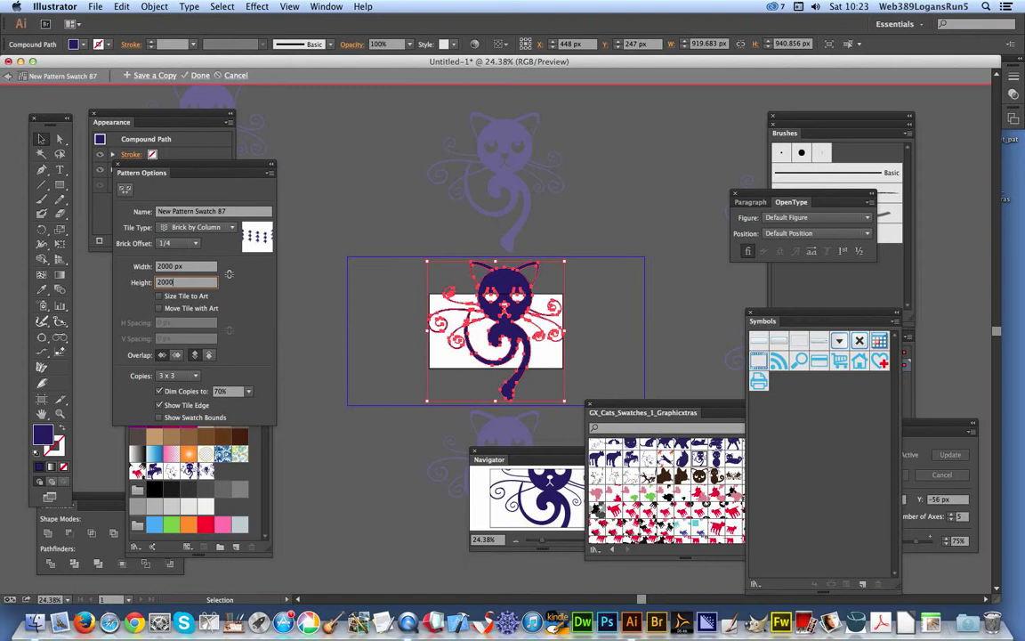
pyautogui.press('Tab')
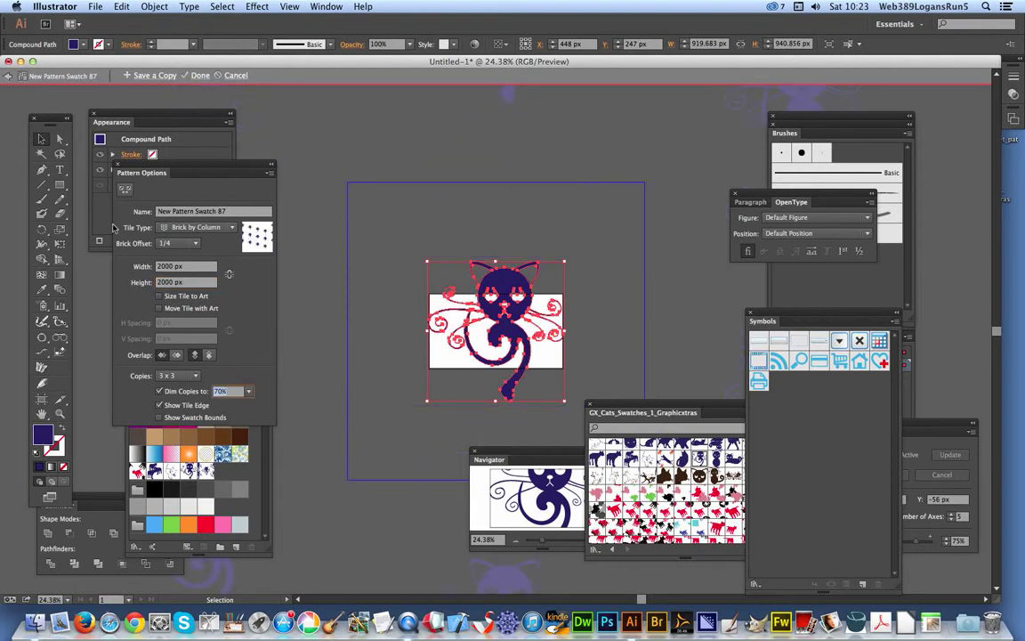
pyautogui.click(162, 266)
pyautogui.write('1000')
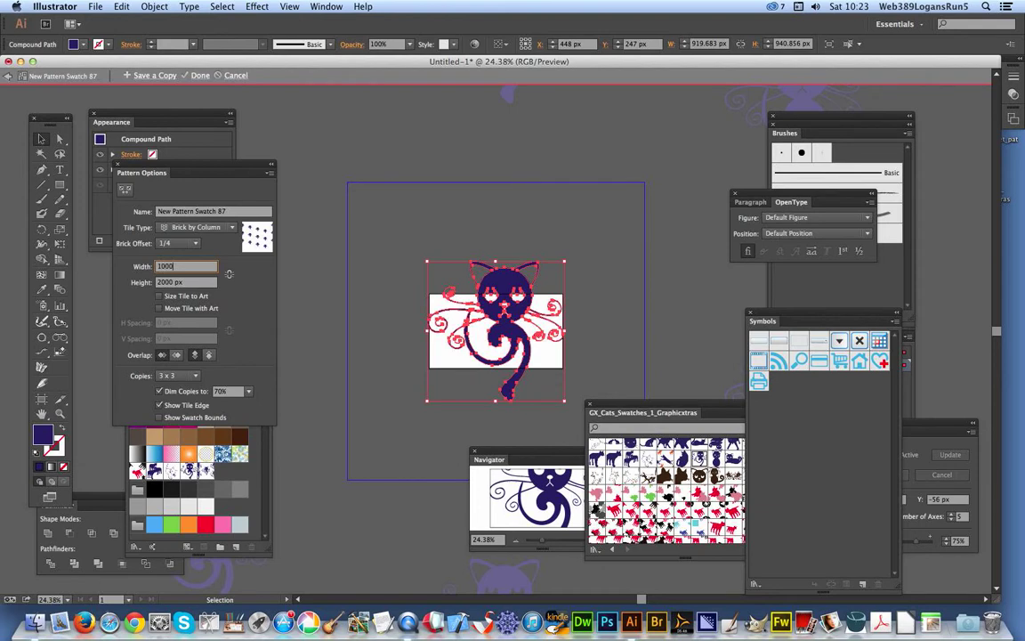
pyautogui.press('Tab')
pyautogui.write('10')
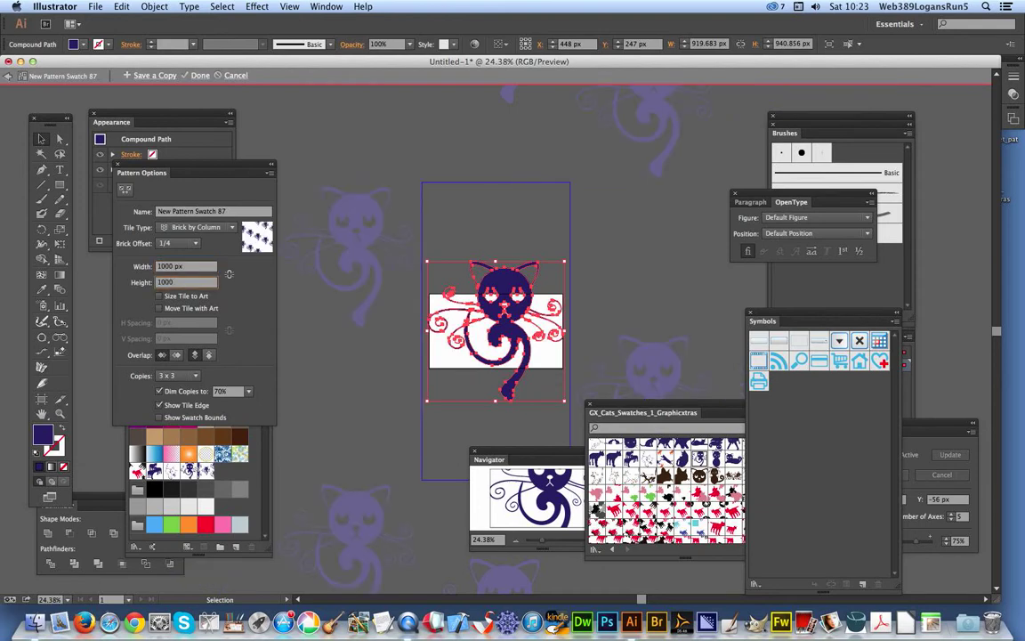
pyautogui.write('00')
pyautogui.press('Tab')
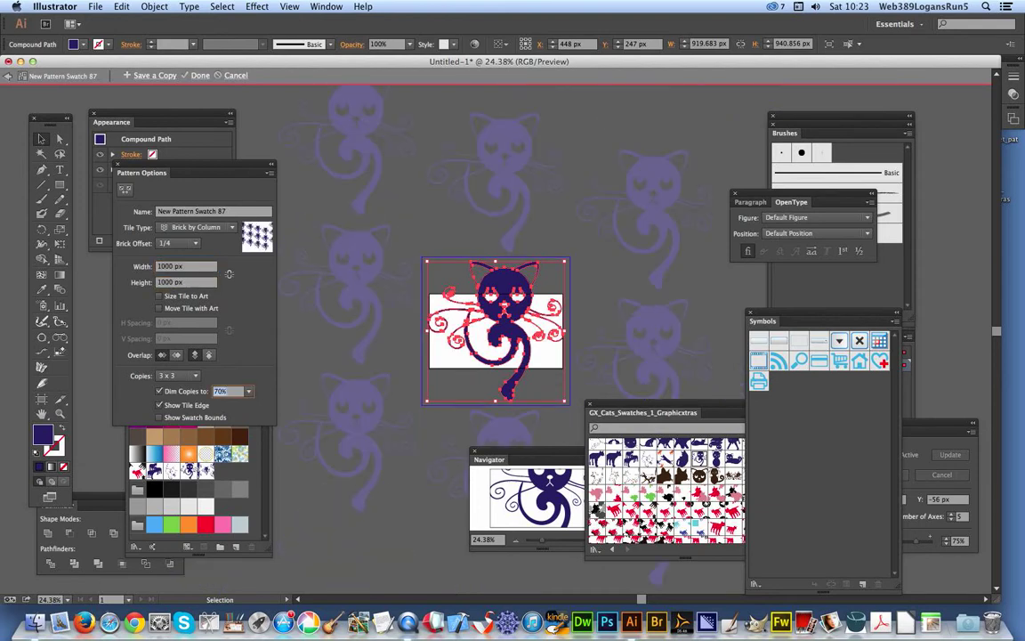
# - Enable Size Tile to Art, shrink the cat slightly, and undo a trial rotation
pyautogui.click(159, 296)
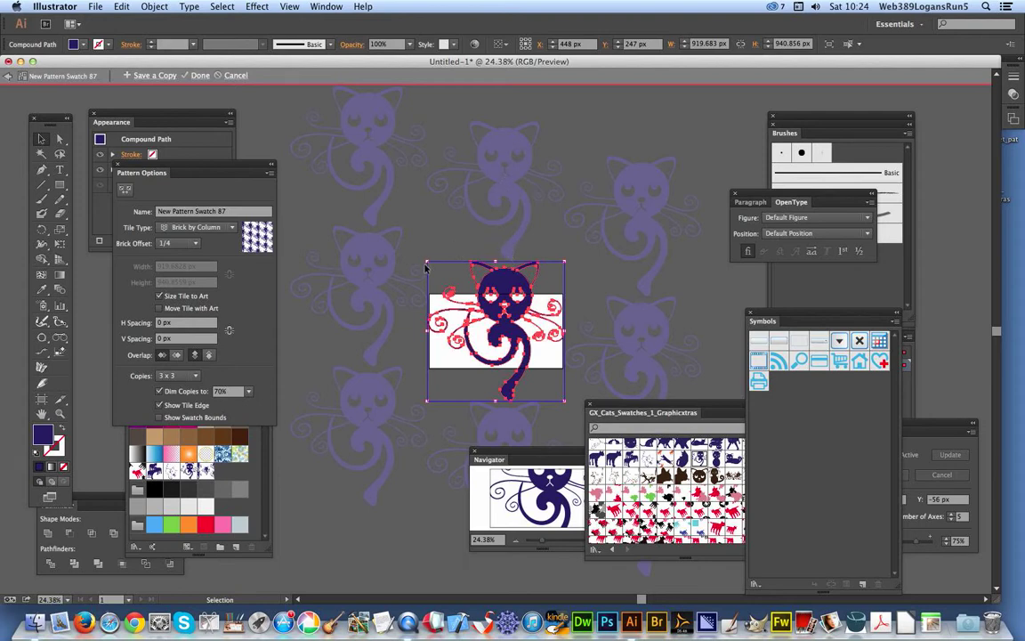
pyautogui.moveTo(428, 264); pyautogui.dragTo(454, 289)
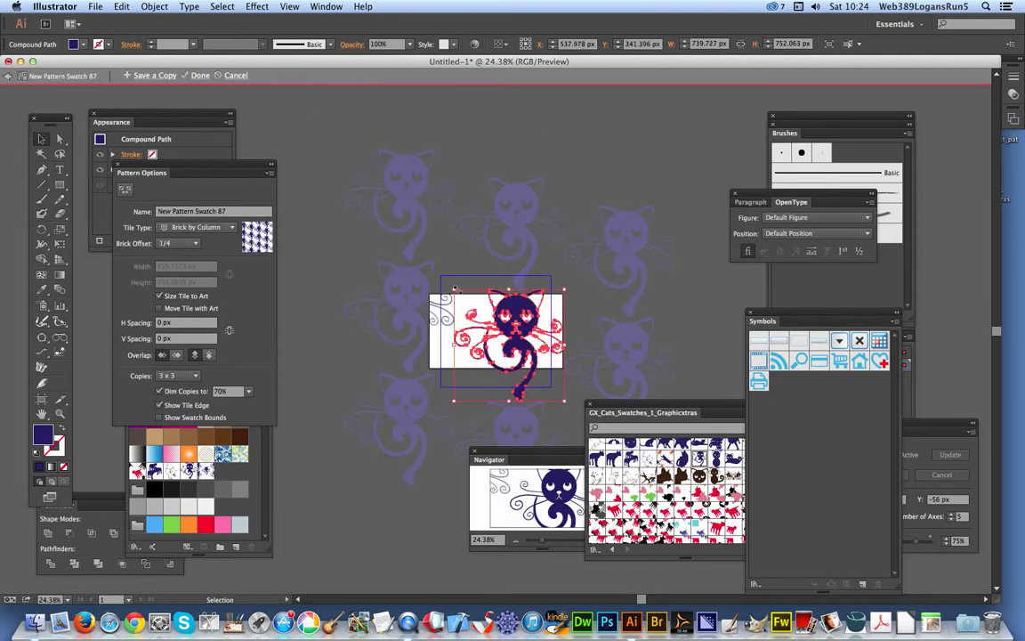
pyautogui.moveTo(411, 260); pyautogui.dragTo(374, 307)
pyautogui.moveTo(496, 295); pyautogui.dragTo(494, 293)
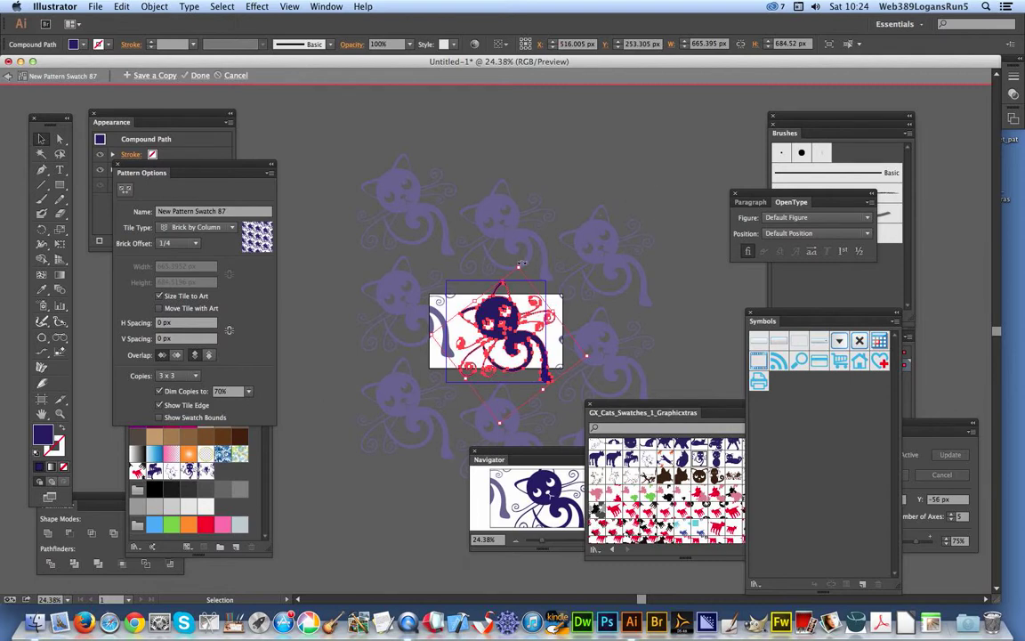
pyautogui.click(122, 6)
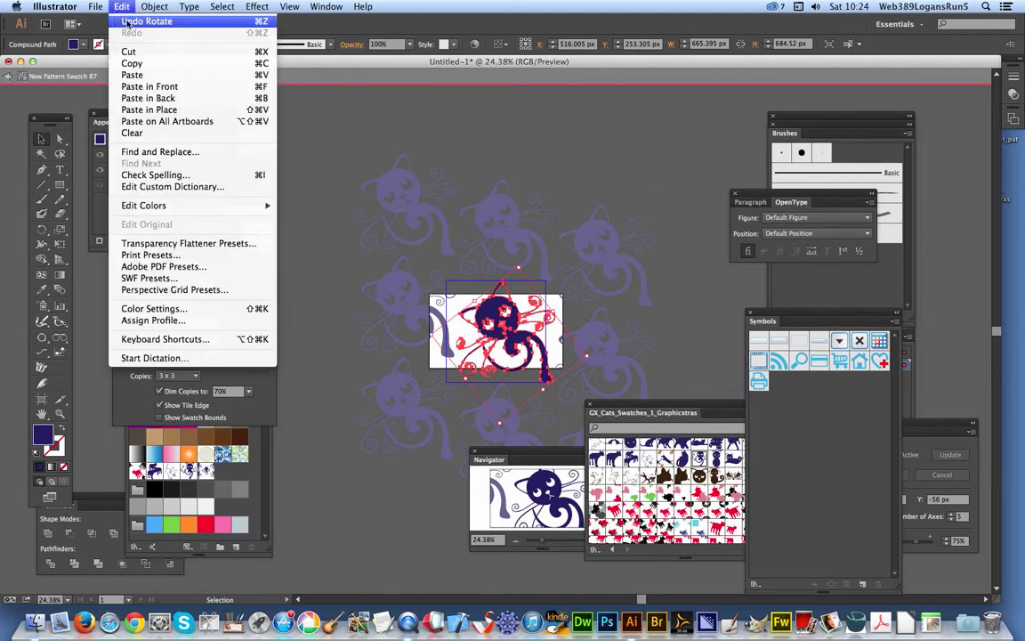
pyautogui.click(129, 21)
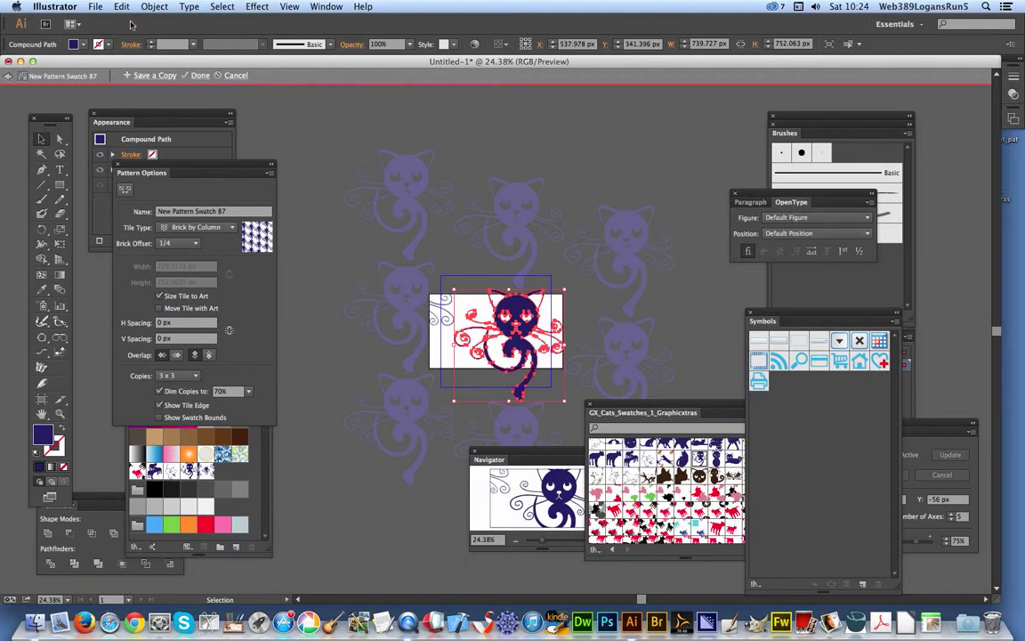
# - Set horizontal and vertical spacing to 40 px
pyautogui.click(126, 324)
pyautogui.write('40')
pyautogui.press('Tab')
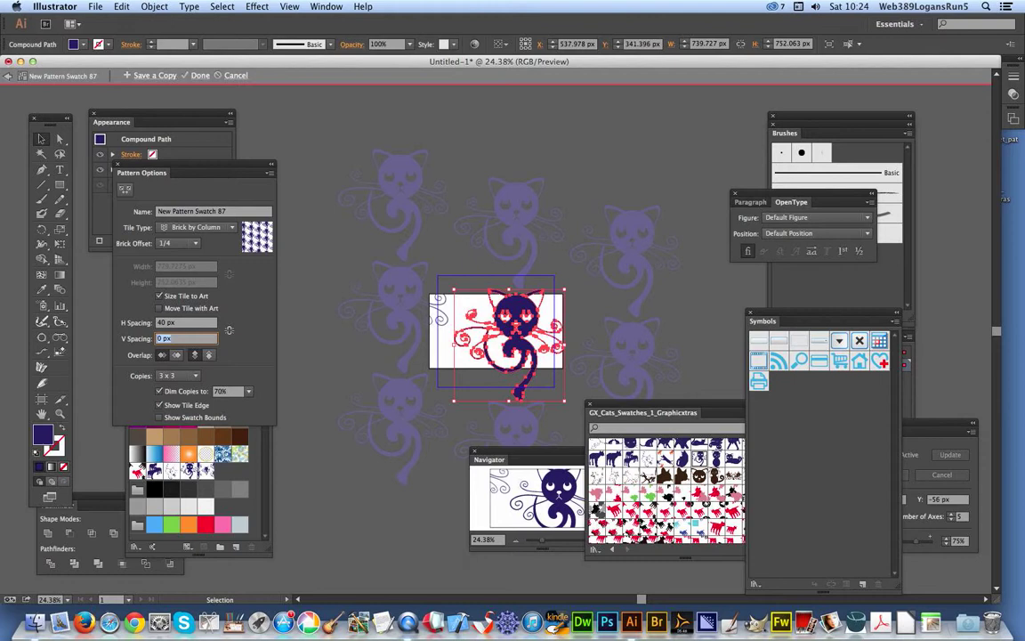
pyautogui.write('40')
pyautogui.press('Tab')
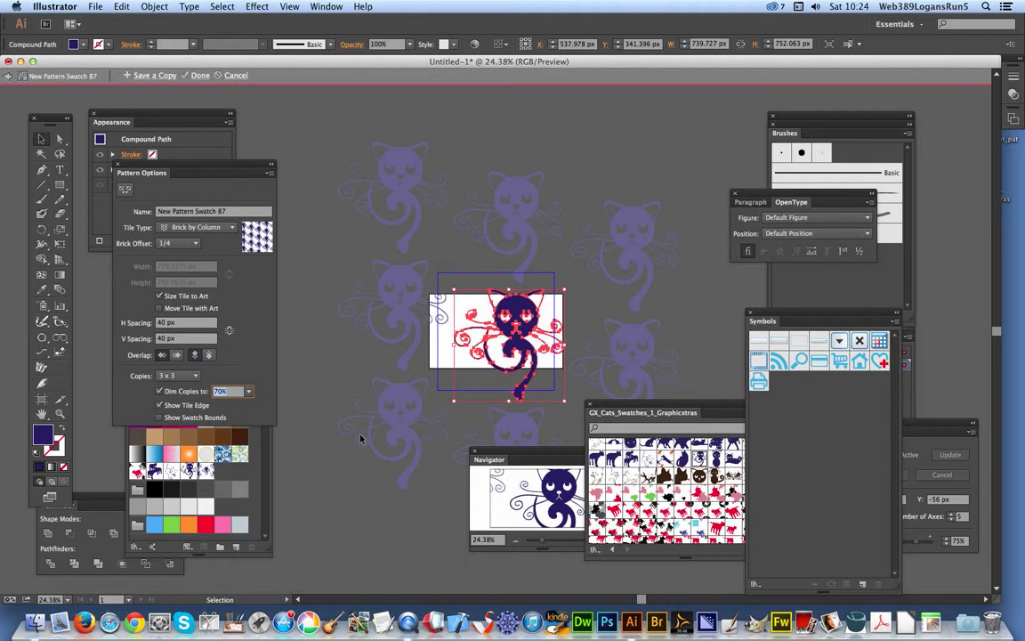
# - Switch to Hex by Column tiles and shrink the cat artwork a little more
pyautogui.click(191, 226)
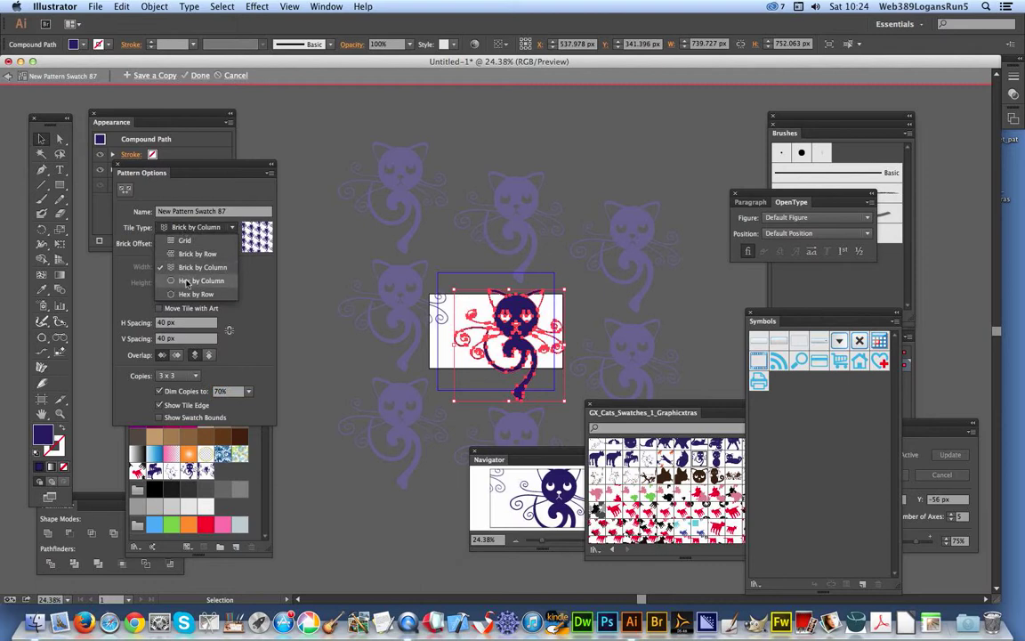
pyautogui.click(189, 281)
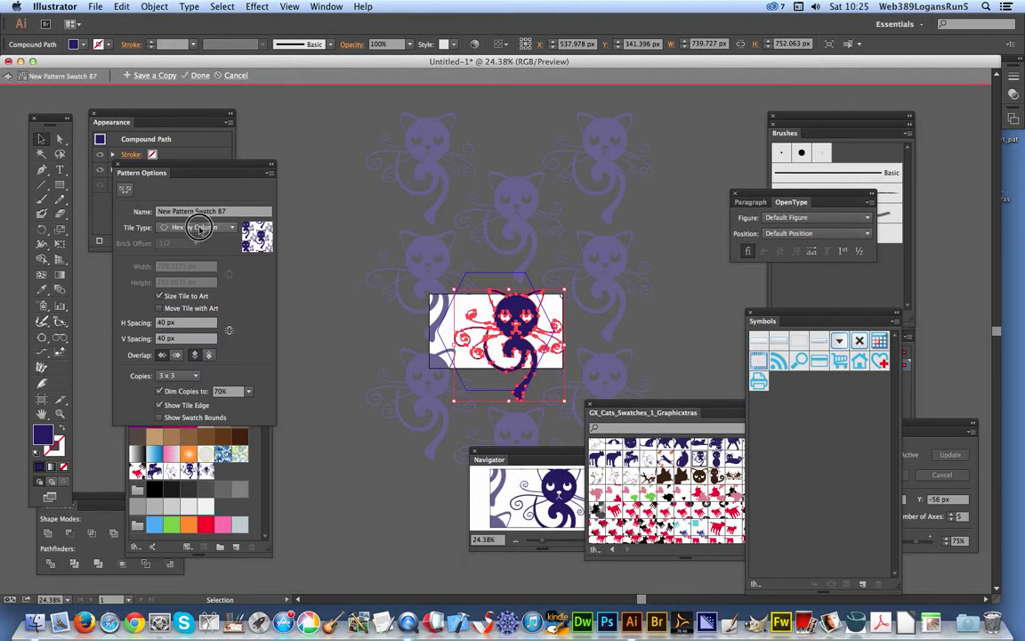
pyautogui.click(200, 229)
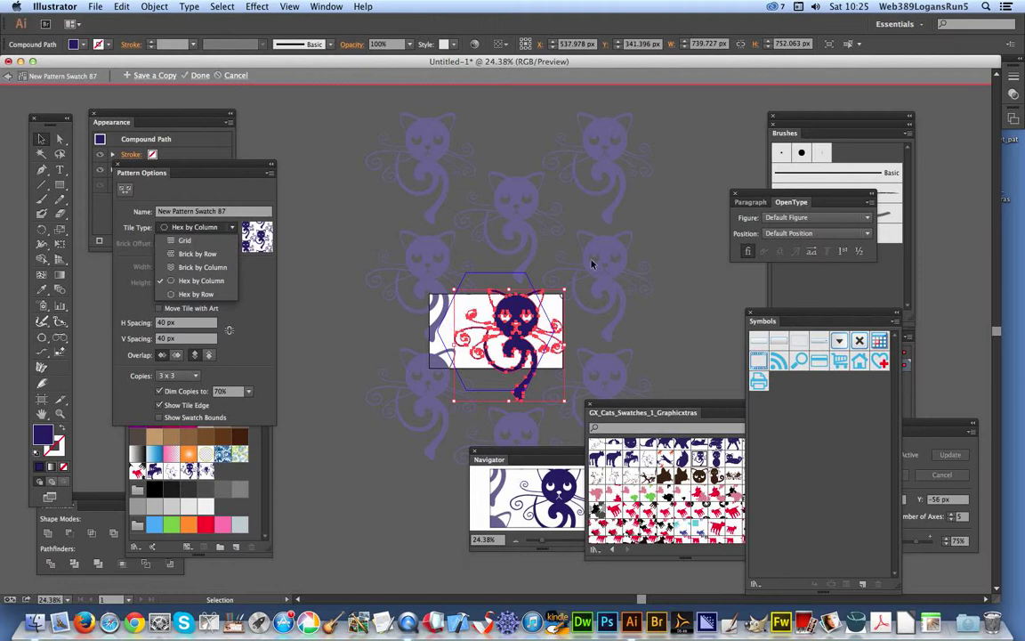
pyautogui.click(449, 283)
pyautogui.moveTo(454, 291); pyautogui.dragTo(465, 282)
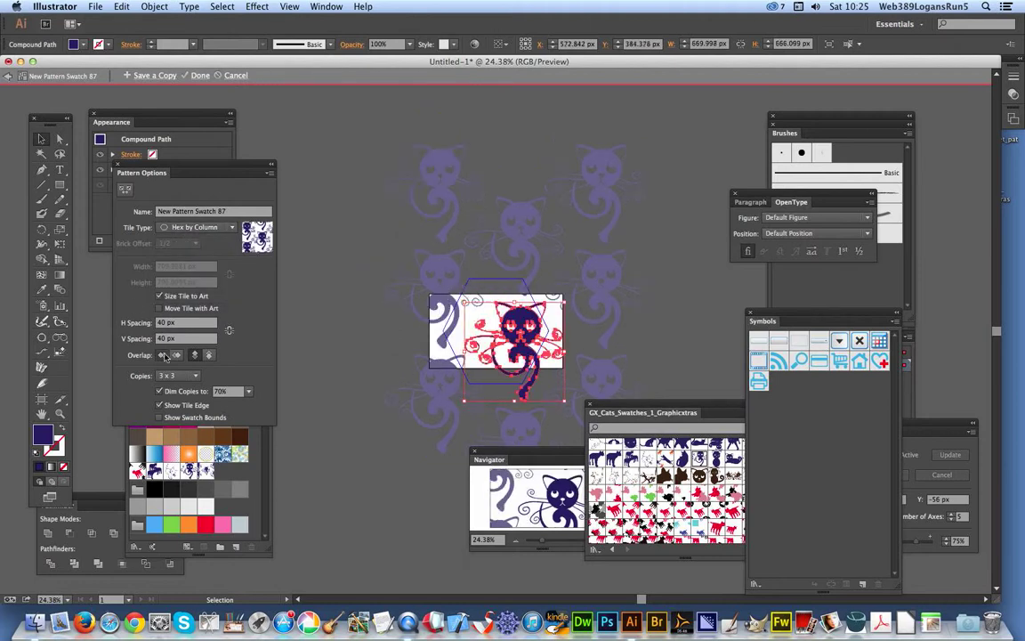
# - Widen horizontal and vertical spacing to 200 px and change tiles to Hex by Row
pyautogui.click(186, 324)
pyautogui.write('200')
pyautogui.press('Tab')
pyautogui.write('200')
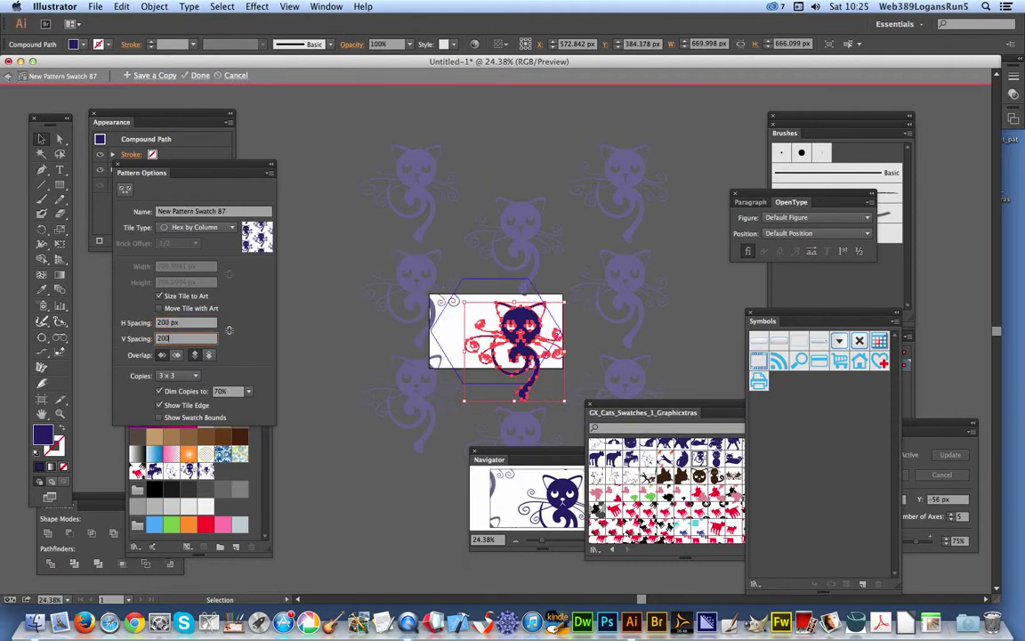
pyautogui.press('Tab')
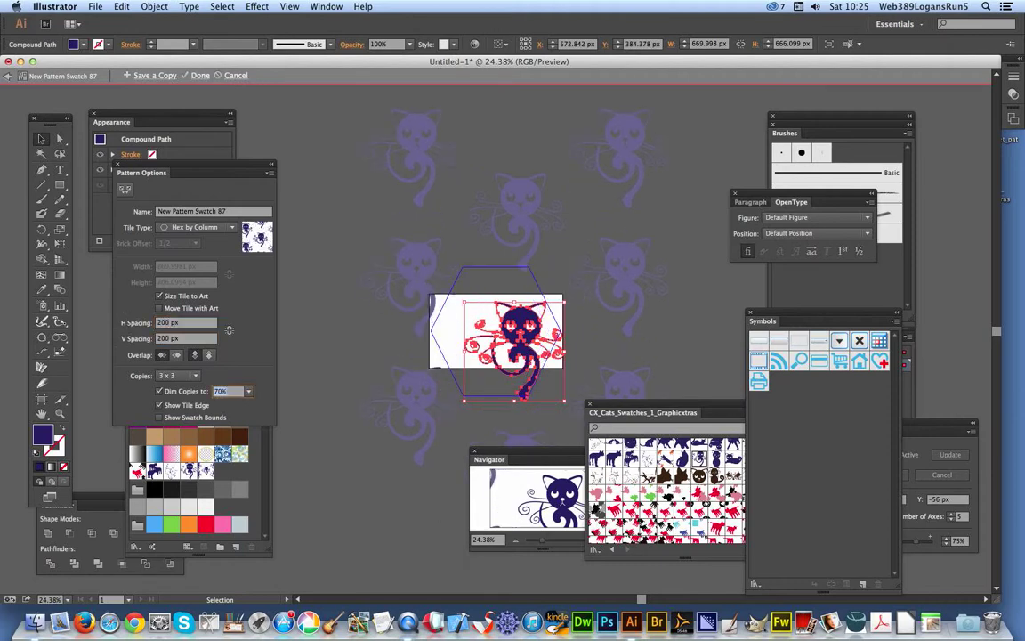
pyautogui.click(212, 227)
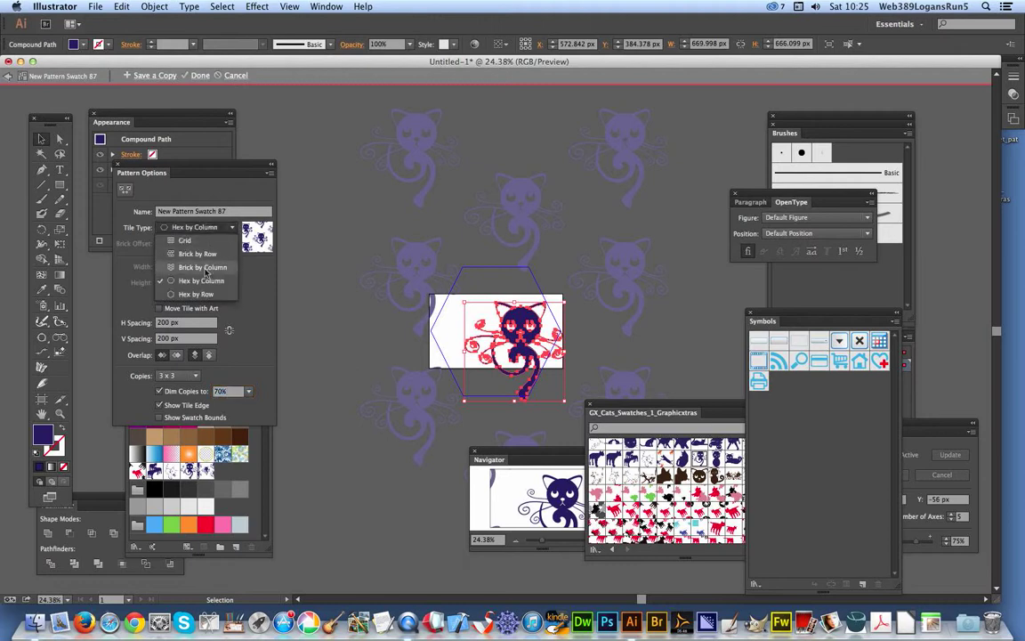
pyautogui.click(198, 293)
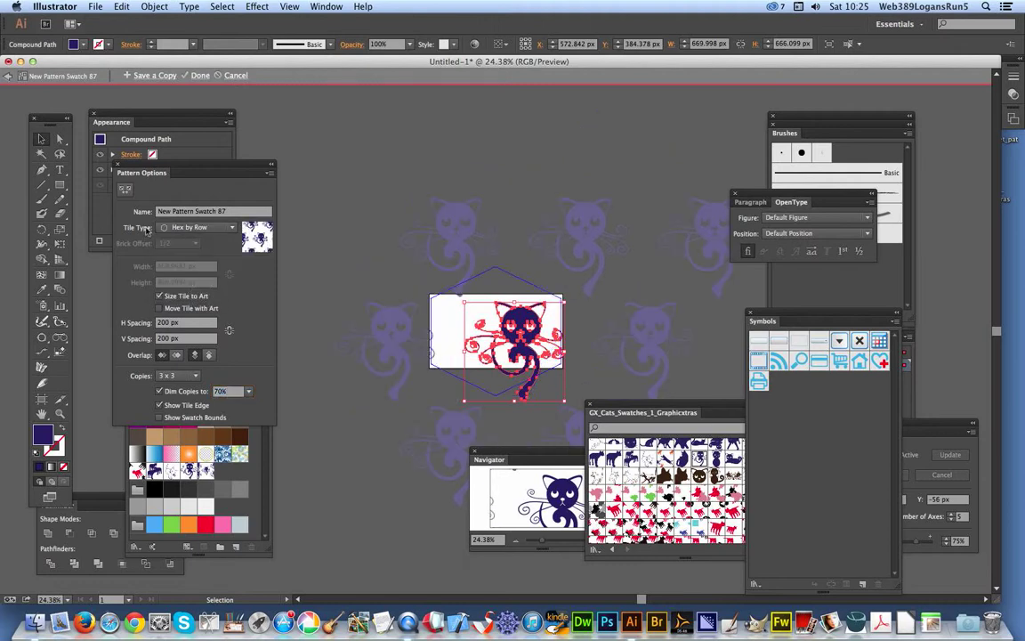